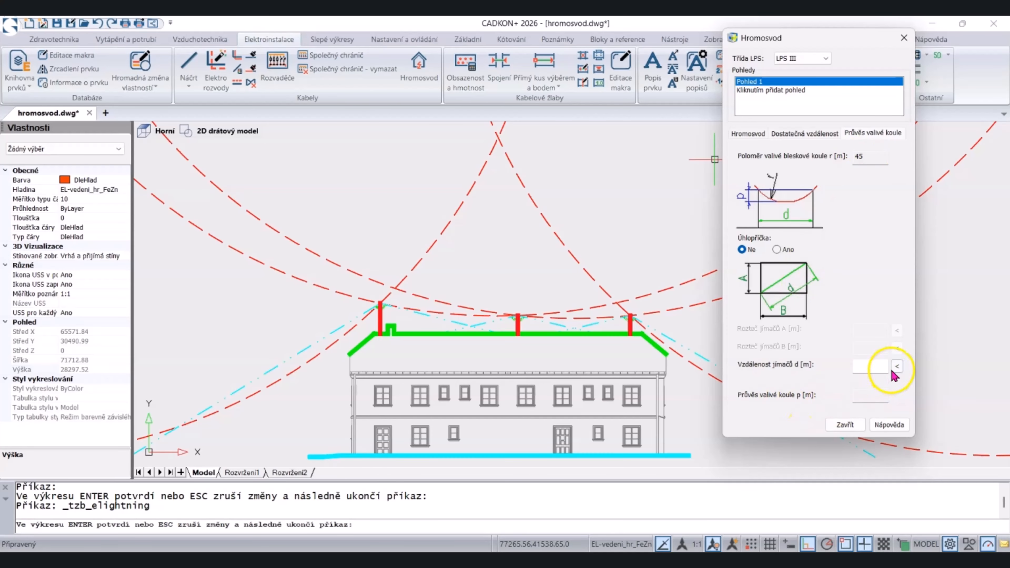
- Take the air-terminal distance d for the rolling-sphere sag calculation from the tips of the chimney-side and middle rods
{"action": "left_click", "coordinate": [897, 366]}
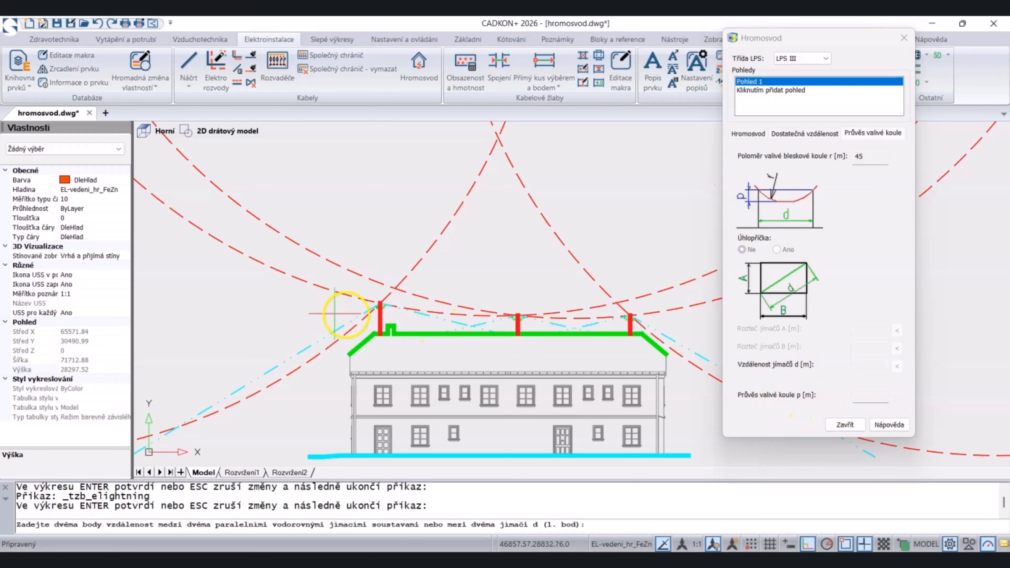
{"action": "scroll", "coordinate": [335, 313], "scroll_direction": "up", "scroll_amount": 1}
{"action": "left_click", "coordinate": [389, 300]}
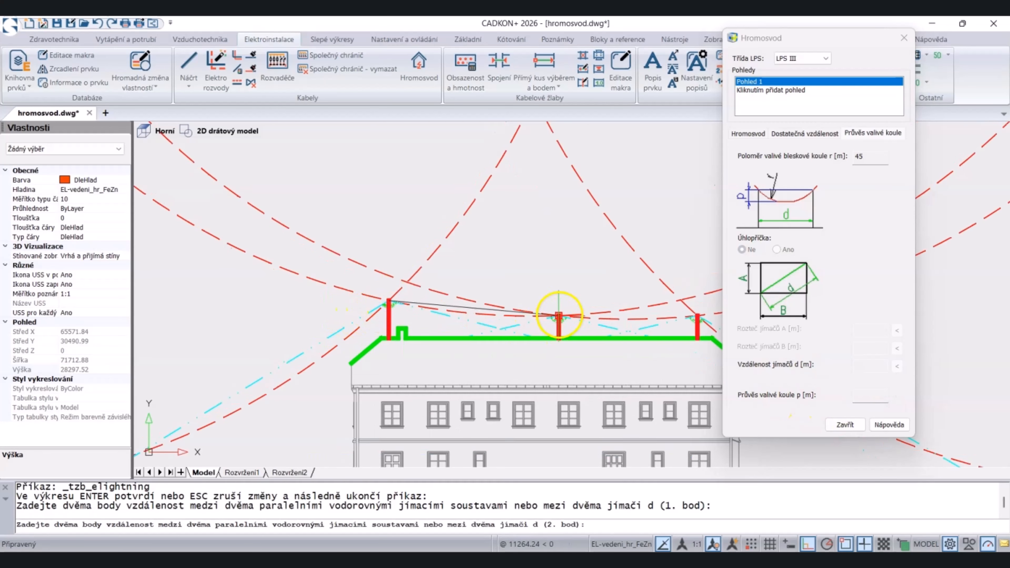
{"action": "left_click", "coordinate": [559, 315]}
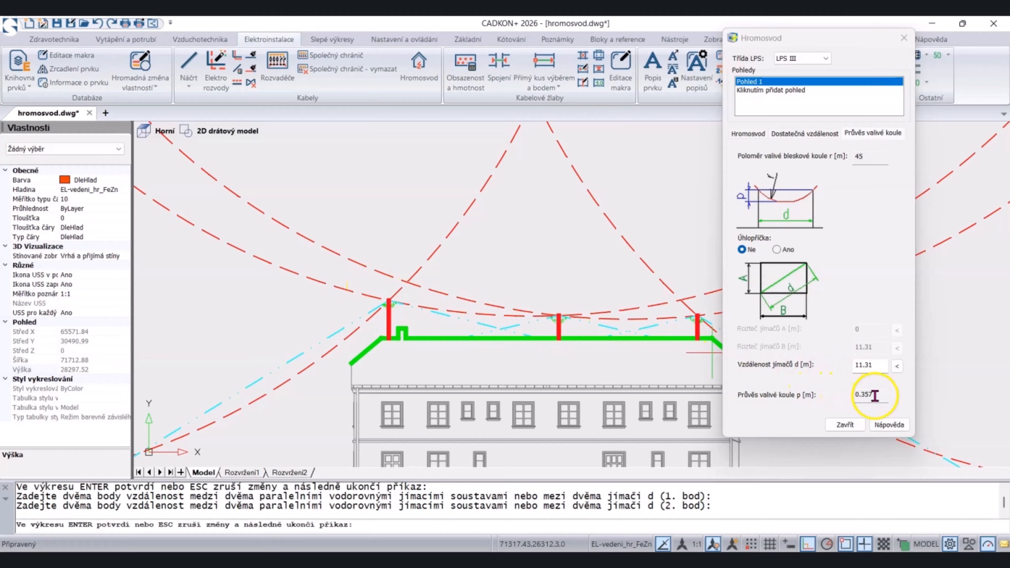
{"action": "double_click", "coordinate": [861, 395]}
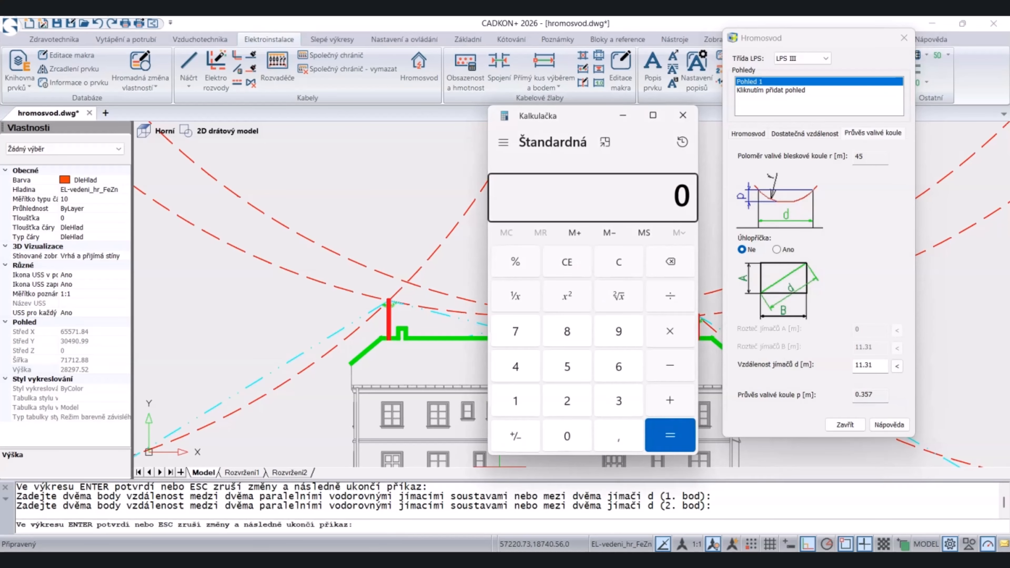
- Add 45000 + 357 in the calculator to get the arc radius and close the Hromosvod dialog
{"action": "type", "text": "000 + "}
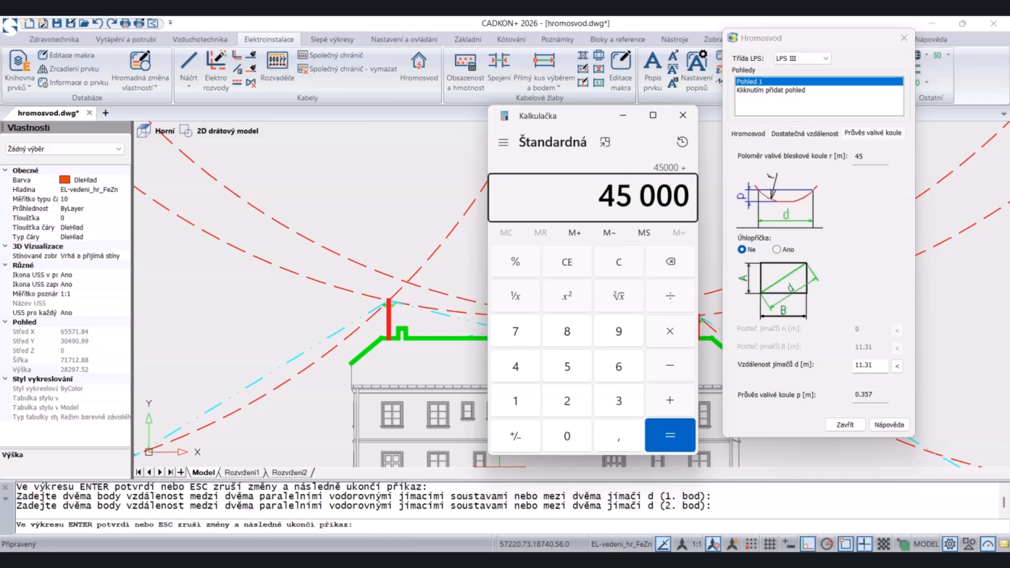
{"action": "type", "text": "357"}
{"action": "key", "text": "Return"}
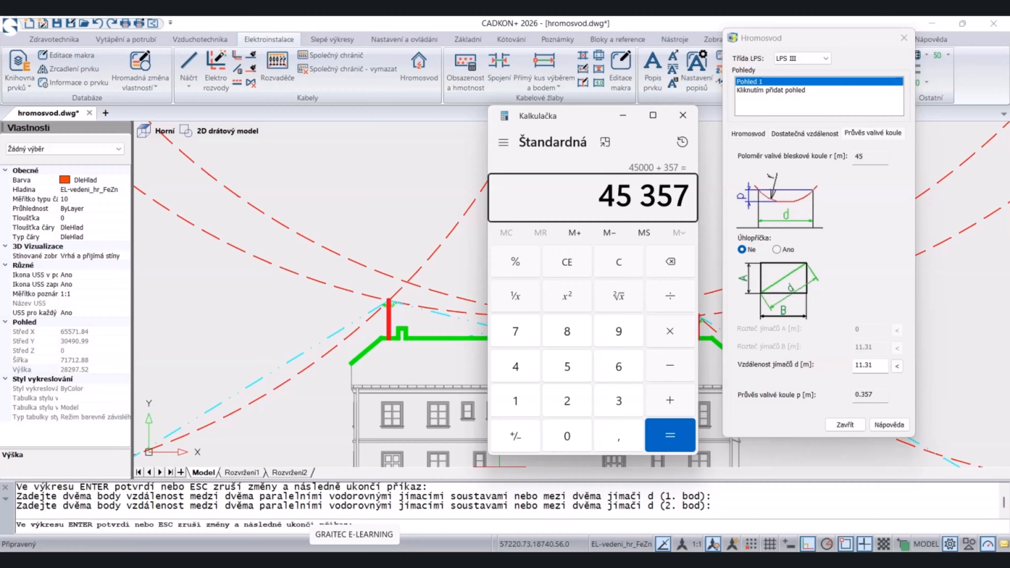
{"action": "left_click", "coordinate": [906, 39]}
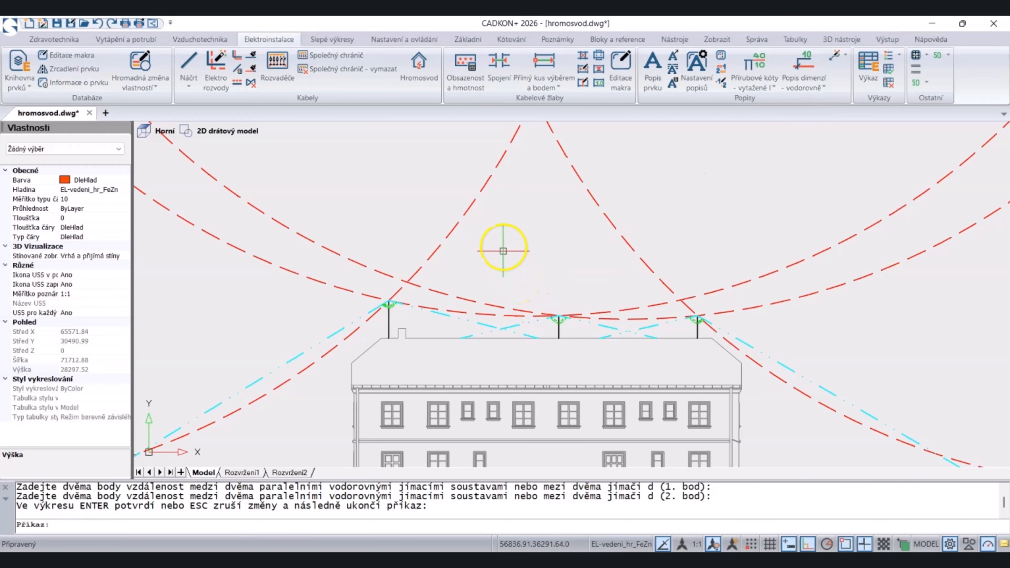
- Draw a start-end-radius arc from the chimney-side rod tip to the middle rod tip with a radius of 45357
{"action": "left_click", "coordinate": [468, 40]}
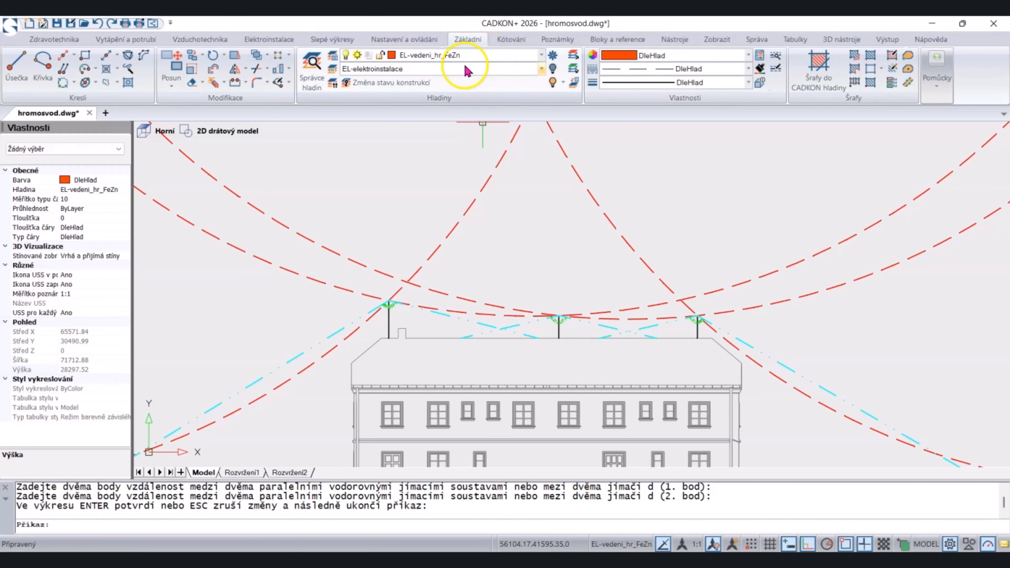
{"action": "left_click", "coordinate": [96, 70]}
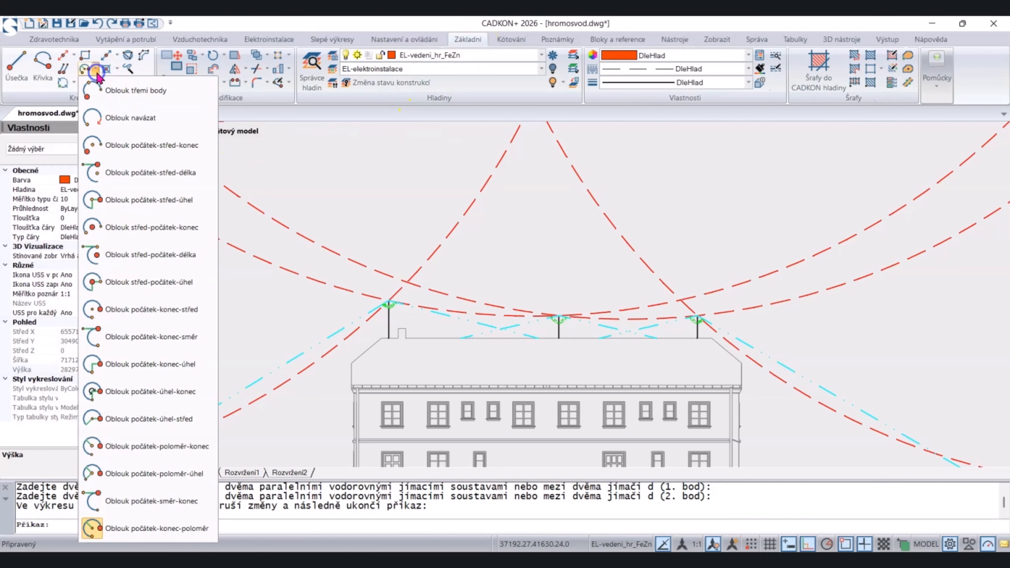
{"action": "left_click", "coordinate": [155, 530]}
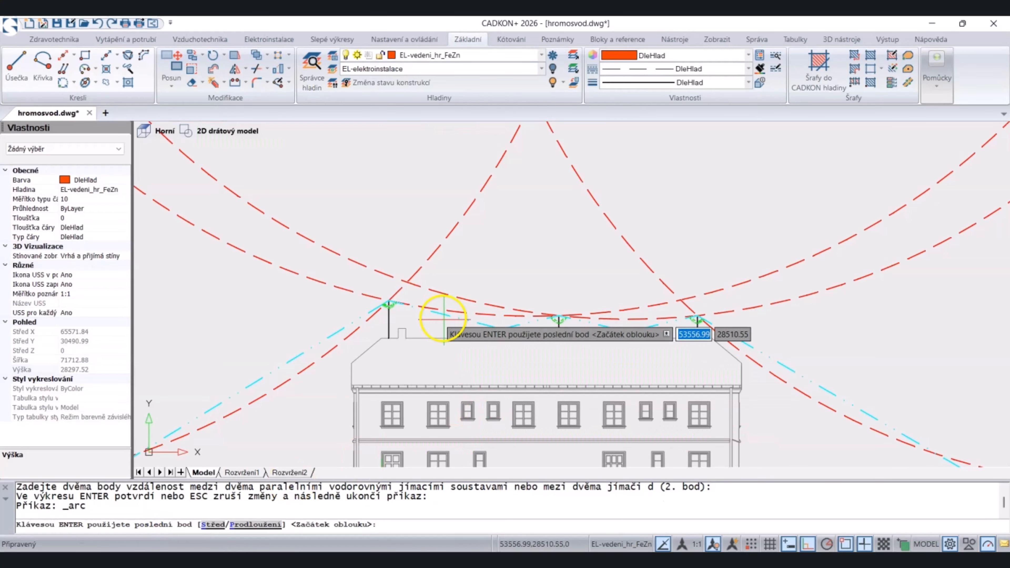
{"action": "left_click", "coordinate": [388, 301]}
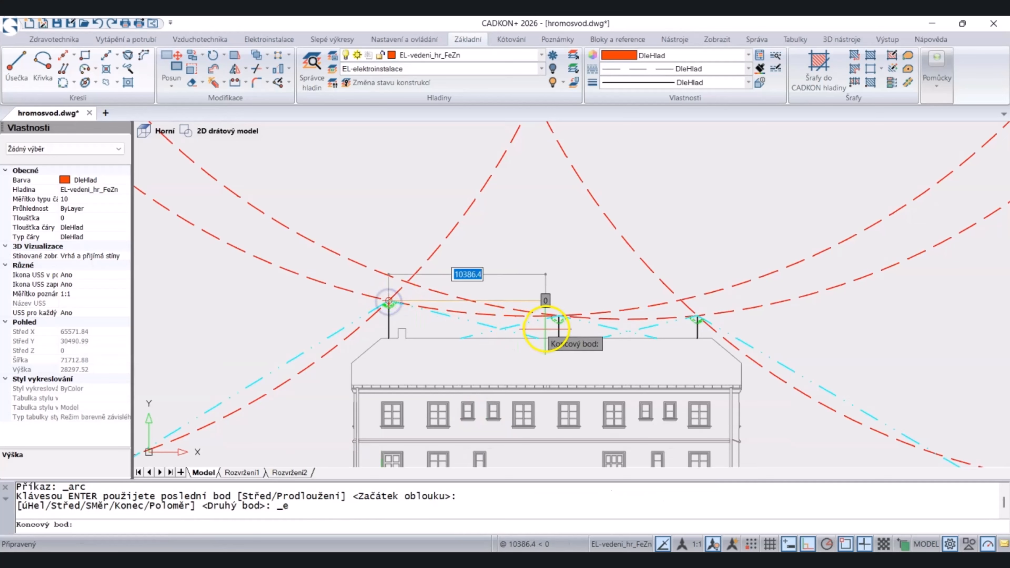
{"action": "scroll", "coordinate": [565, 320], "scroll_direction": "up", "scroll_amount": 5}
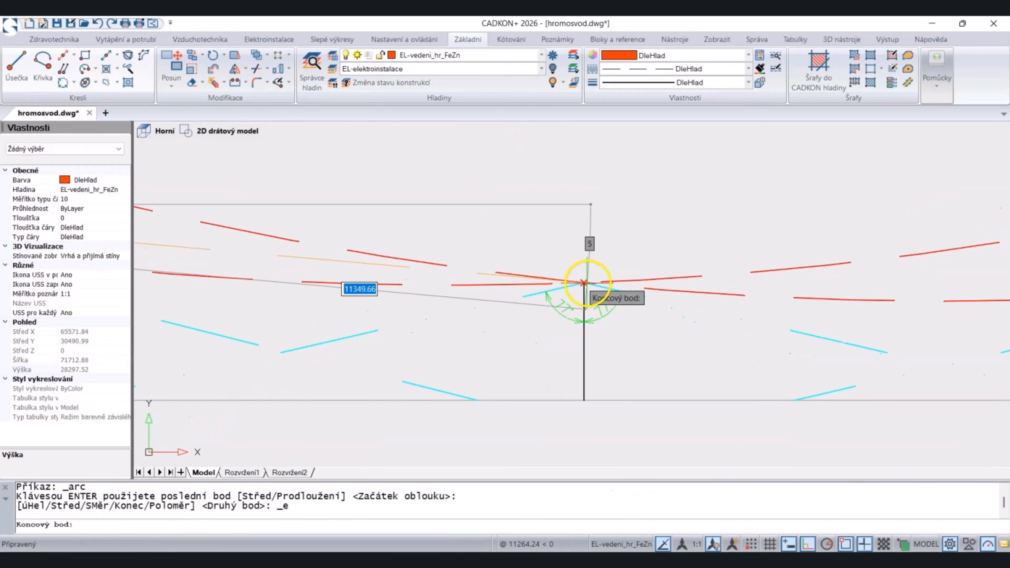
{"action": "left_click", "coordinate": [584, 284]}
{"action": "scroll", "coordinate": [587, 284], "scroll_direction": "down", "scroll_amount": 4}
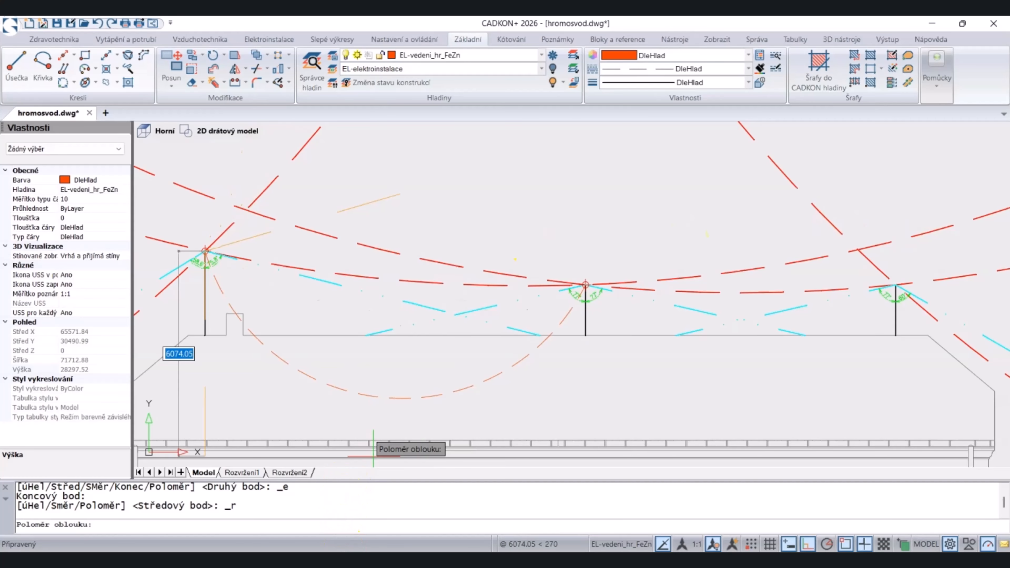
{"action": "key", "text": "alt+Tab"}
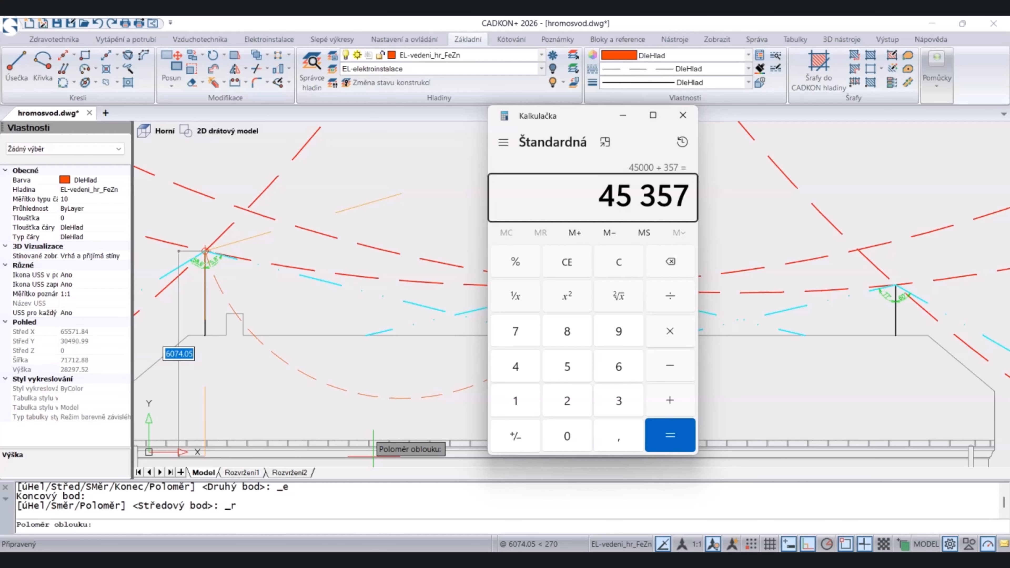
{"action": "key", "text": "alt+Tab"}
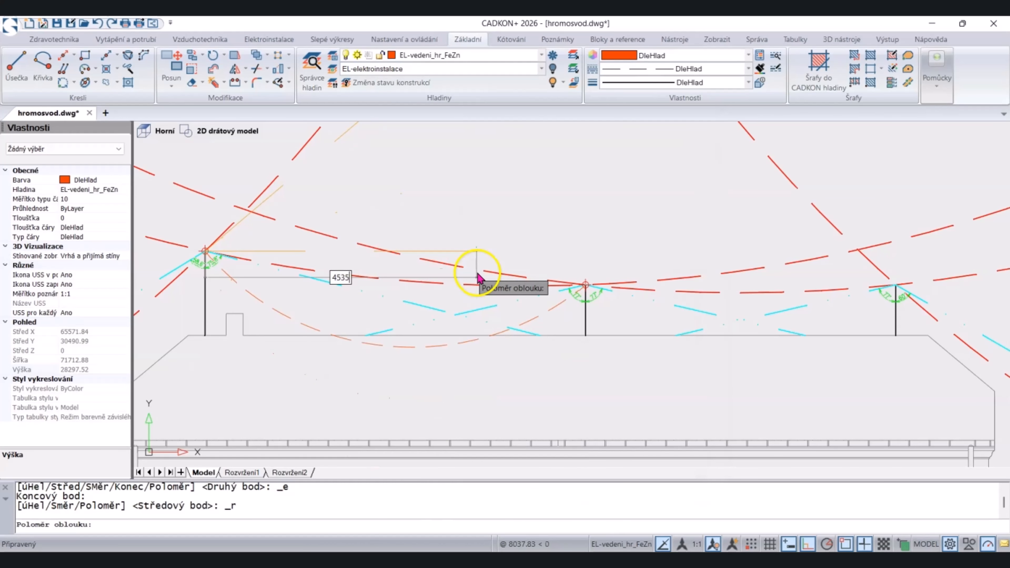
{"action": "key", "text": "Return"}
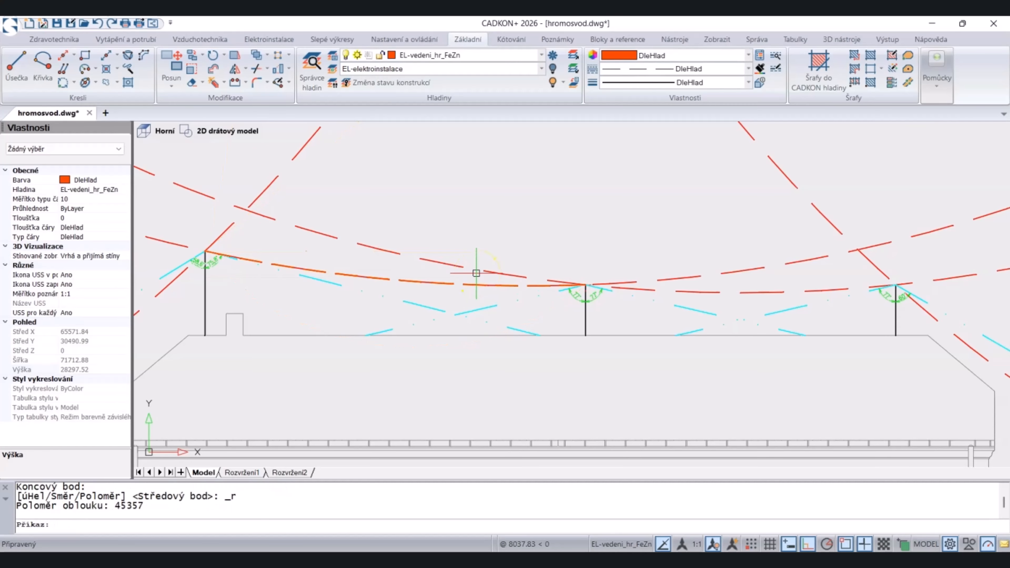
- Compare the new arc with the existing rolling-sphere curve and select the arc to examine its properties
{"action": "scroll", "coordinate": [417, 303], "scroll_direction": "down", "scroll_amount": 3}
{"action": "scroll", "coordinate": [469, 316], "scroll_direction": "up", "scroll_amount": 6}
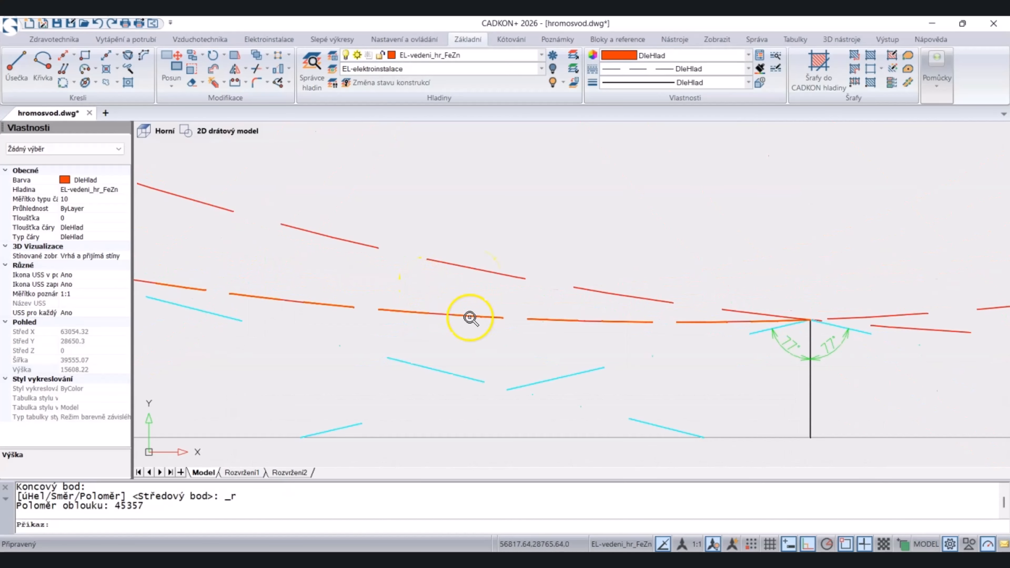
{"action": "scroll", "coordinate": [435, 323], "scroll_direction": "up", "scroll_amount": 12}
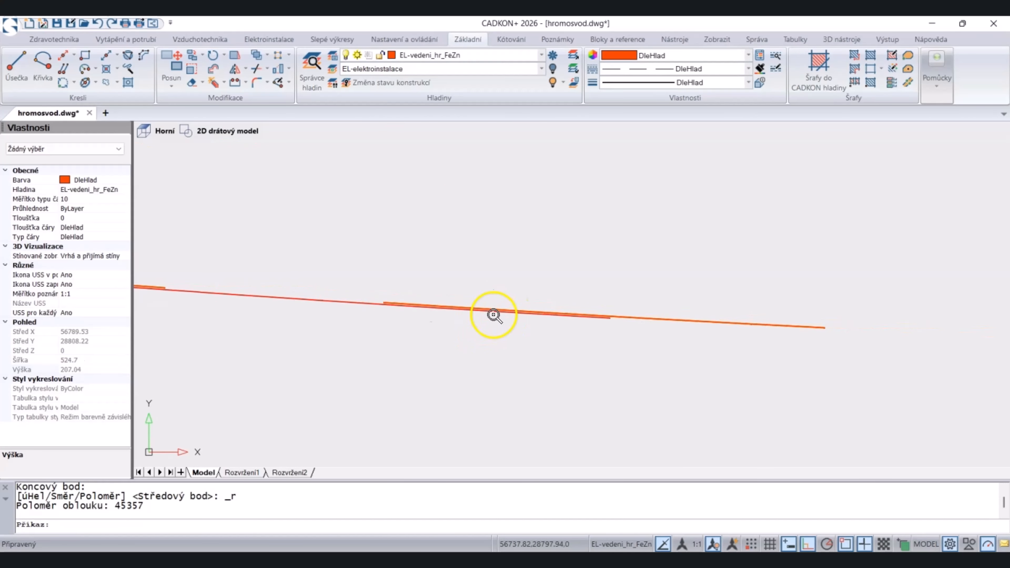
{"action": "left_click", "coordinate": [567, 316]}
{"action": "scroll", "coordinate": [566, 318], "scroll_direction": "down", "scroll_amount": 5}
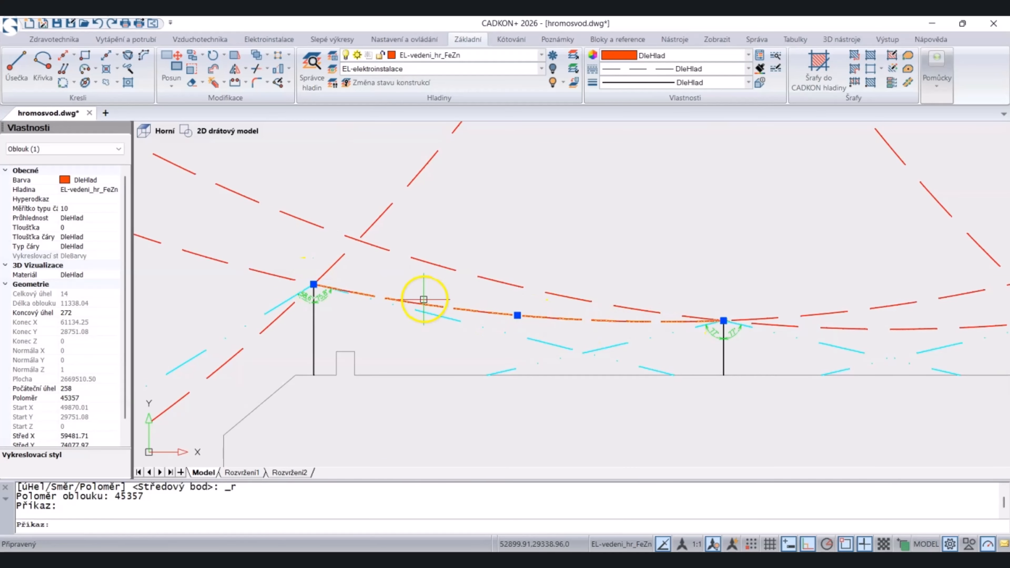
{"action": "scroll", "coordinate": [424, 299], "scroll_direction": "down", "scroll_amount": 3}
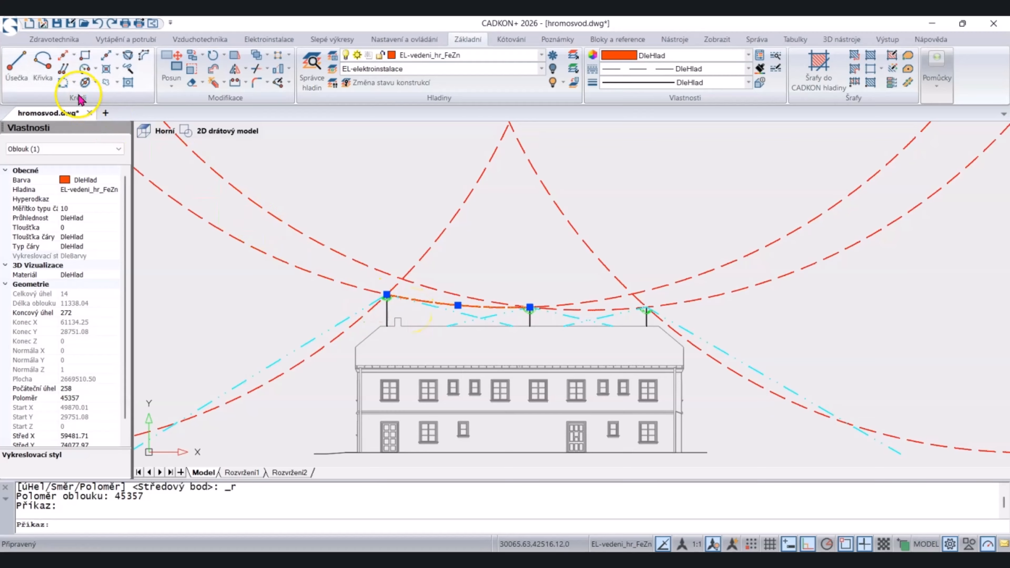
- Convert the new arc between the chimney-side and middle rods into a full circle
{"action": "left_click", "coordinate": [73, 82]}
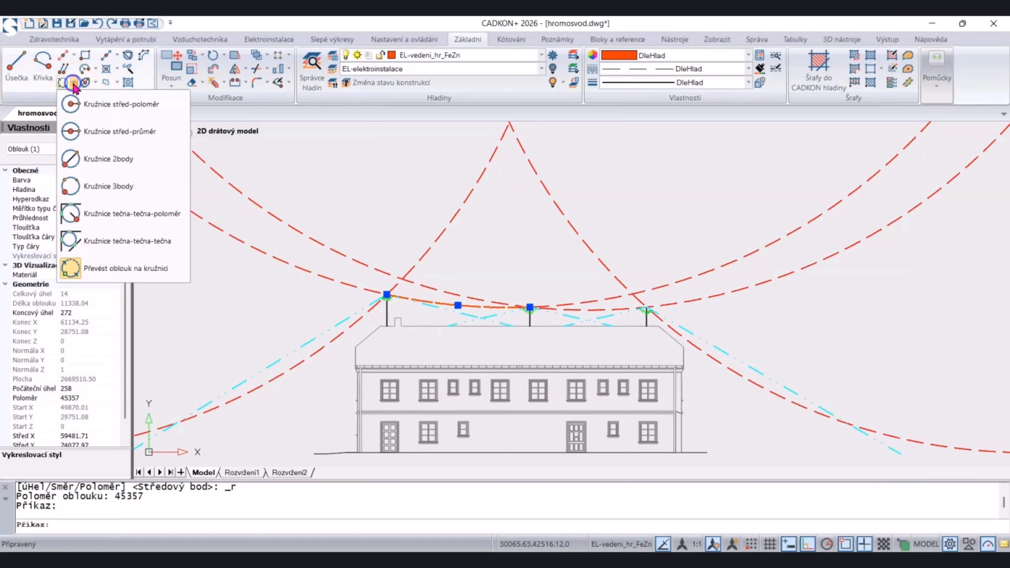
{"action": "left_click", "coordinate": [107, 271]}
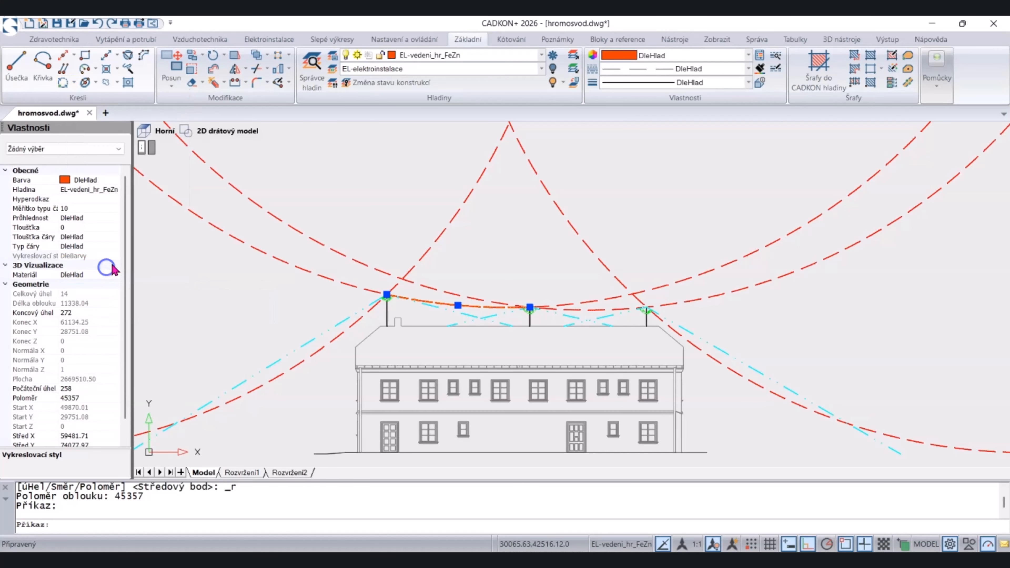
{"action": "scroll", "coordinate": [513, 310], "scroll_direction": "up", "scroll_amount": 5}
{"action": "scroll", "coordinate": [538, 293], "scroll_direction": "up", "scroll_amount": 2}
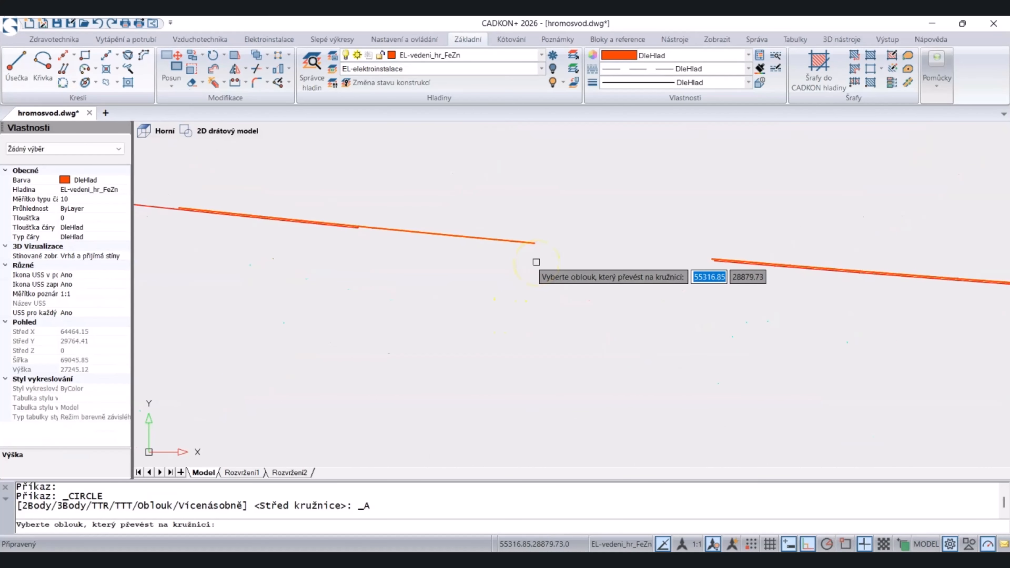
{"action": "type", "text": "p"}
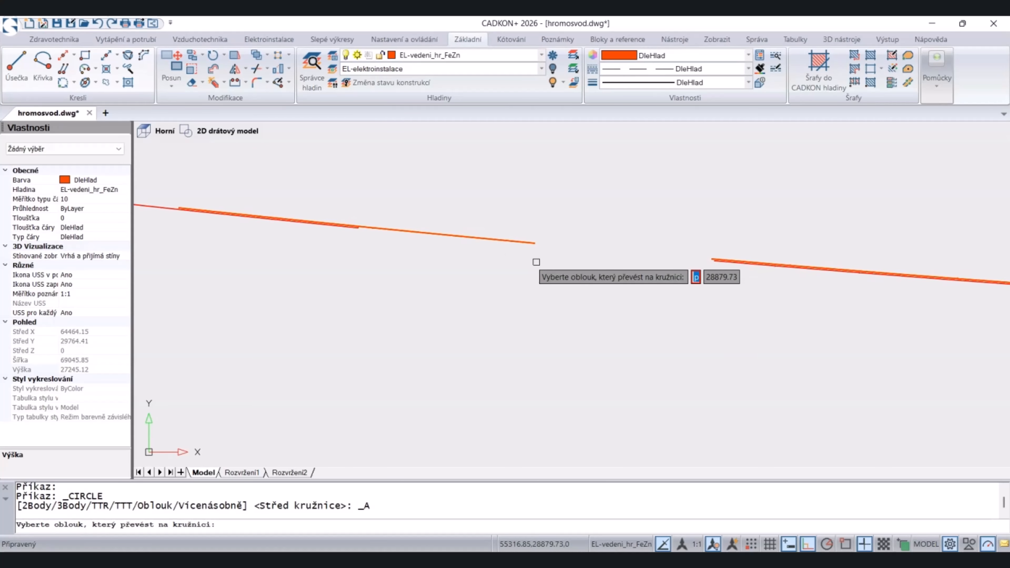
{"action": "left_click", "coordinate": [336, 228]}
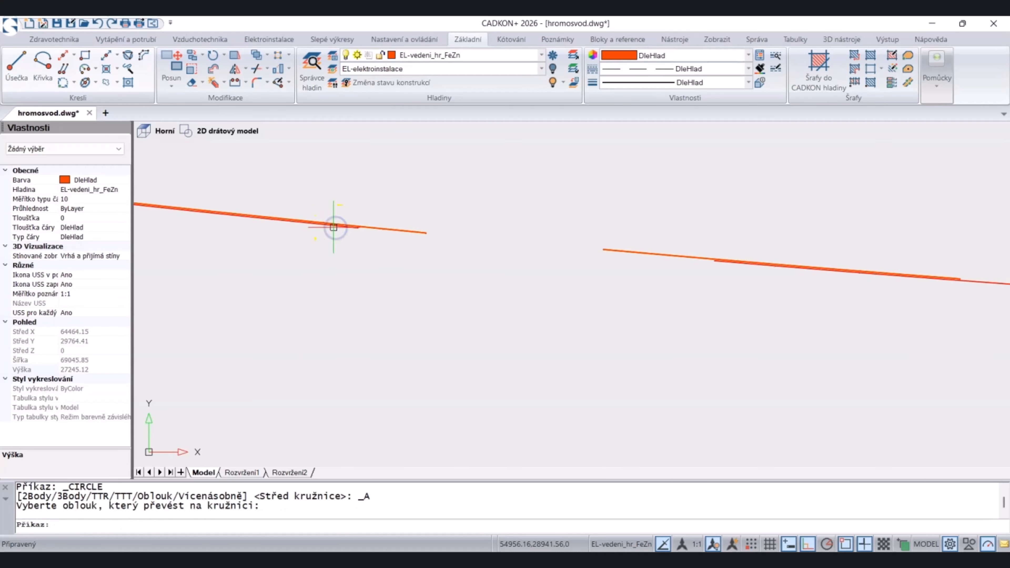
{"action": "scroll", "coordinate": [425, 284], "scroll_direction": "down", "scroll_amount": 5}
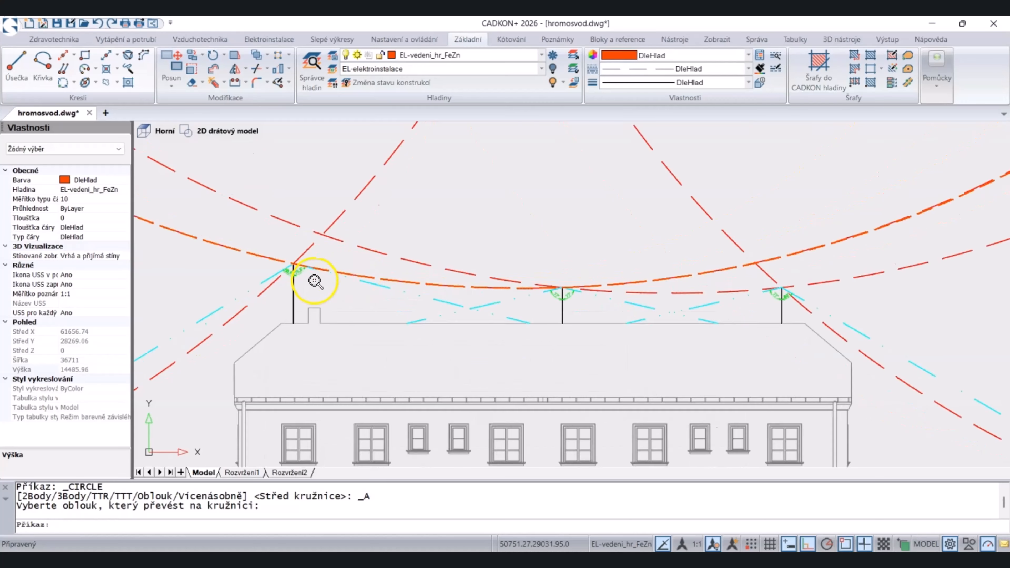
- Select the overlapping circles near the chimney-side rod to examine their properties, and clear the selection
{"action": "scroll", "coordinate": [315, 281], "scroll_direction": "up", "scroll_amount": 10}
{"action": "left_click", "coordinate": [317, 236]}
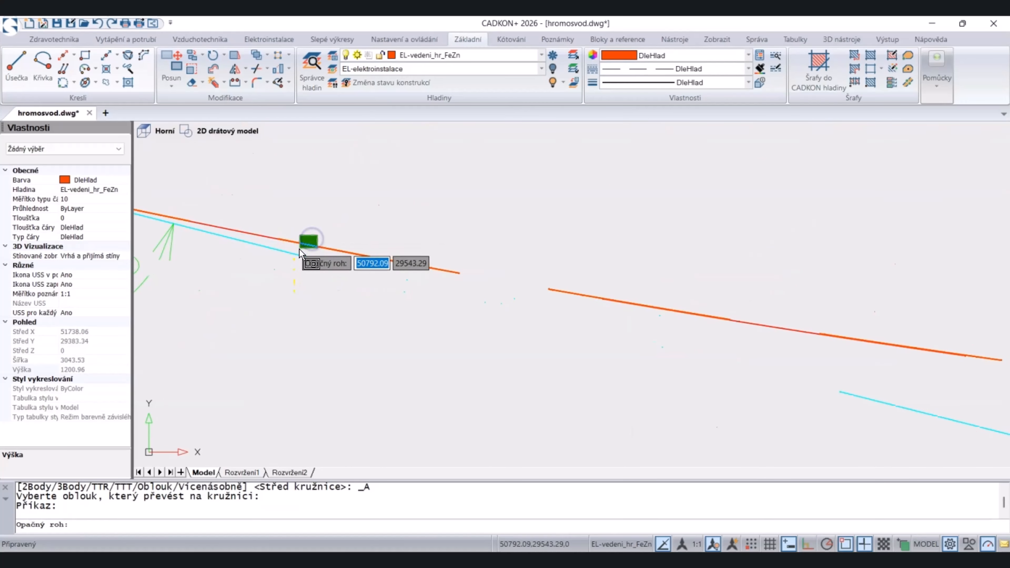
{"action": "left_click", "coordinate": [299, 249]}
{"action": "scroll", "coordinate": [374, 244], "scroll_direction": "down", "scroll_amount": 3}
{"action": "scroll", "coordinate": [373, 244], "scroll_direction": "down", "scroll_amount": 8}
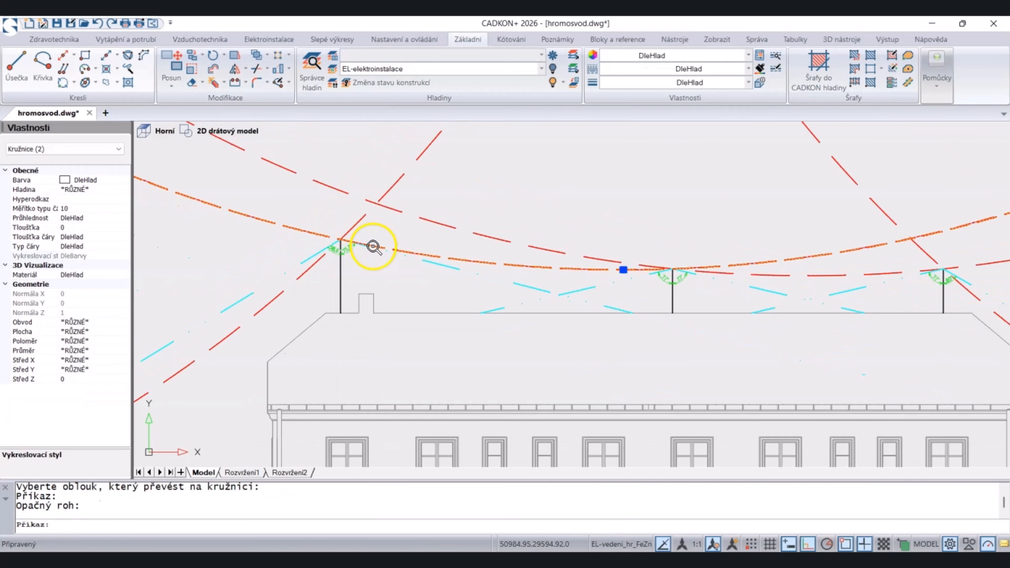
{"action": "middle_click_drag", "start_coordinate": [373, 247], "coordinate": [390, 327]}
{"action": "key", "text": "Escape"}
{"action": "scroll", "coordinate": [450, 340], "scroll_direction": "up", "scroll_amount": 4}
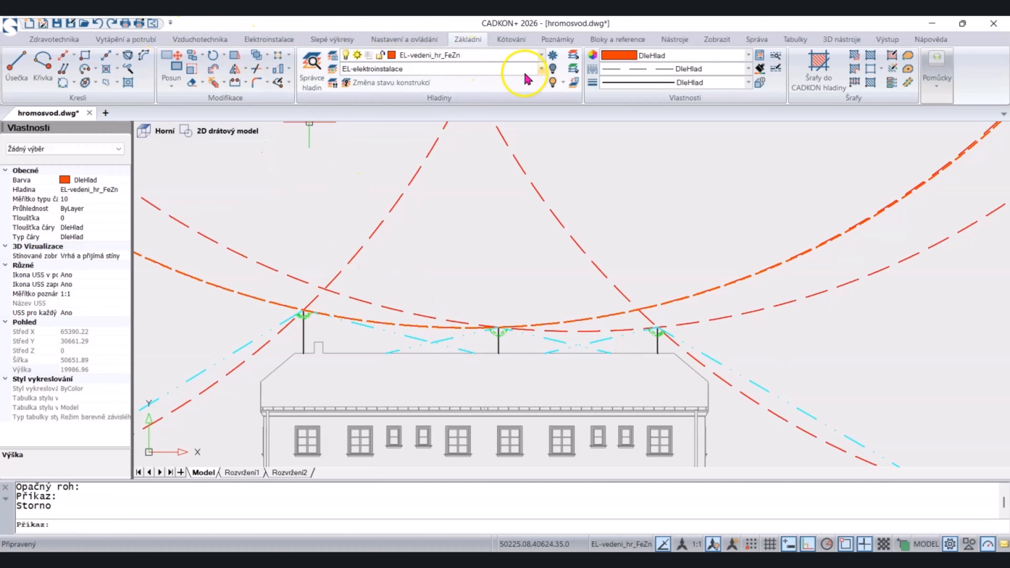
- Match the properties of an existing red dashed rolling-sphere circle onto the overlapping circles, including the new one
{"action": "left_click", "coordinate": [760, 71]}
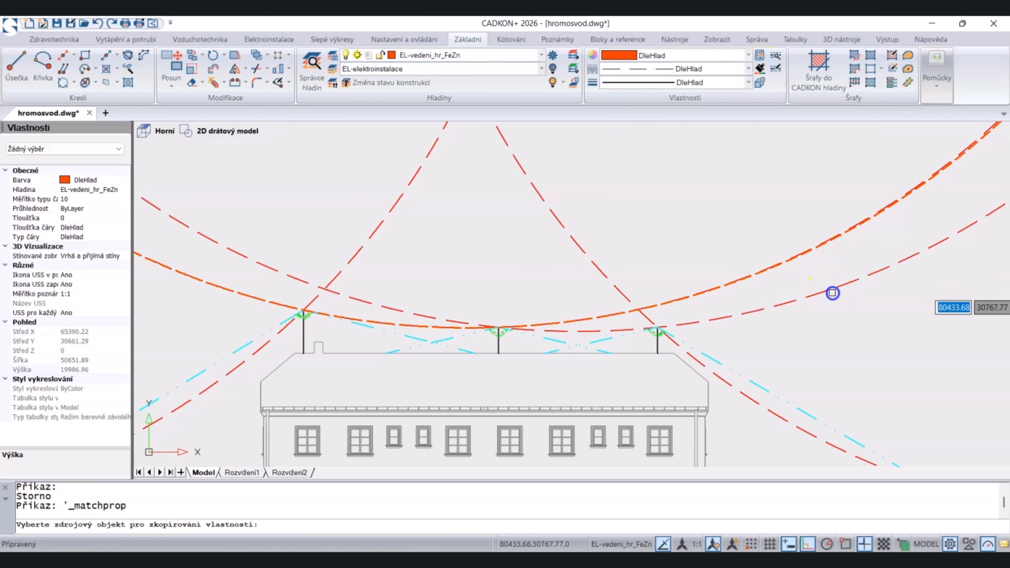
{"action": "left_click", "coordinate": [832, 294]}
{"action": "left_click", "coordinate": [828, 290]}
{"action": "left_click", "coordinate": [830, 269]}
{"action": "left_click", "coordinate": [772, 218]}
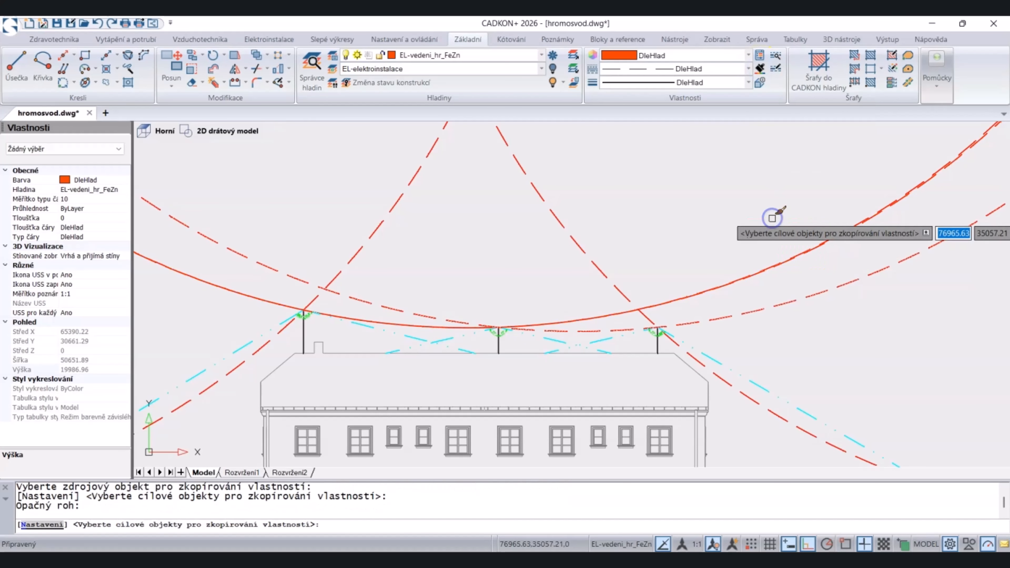
{"action": "key", "text": "Escape"}
- Draw an arc from the tip of the chimney-side rod to the tip of the middle rod with a freehand radius of about 12900
{"action": "scroll", "coordinate": [387, 332], "scroll_direction": "up", "scroll_amount": 2}
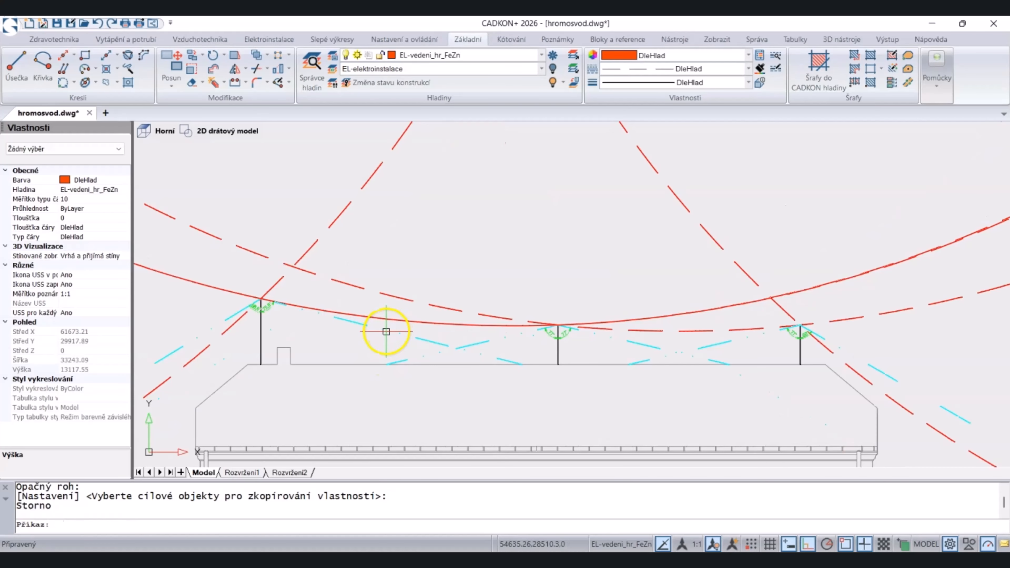
{"action": "scroll", "coordinate": [405, 323], "scroll_direction": "up", "scroll_amount": 3}
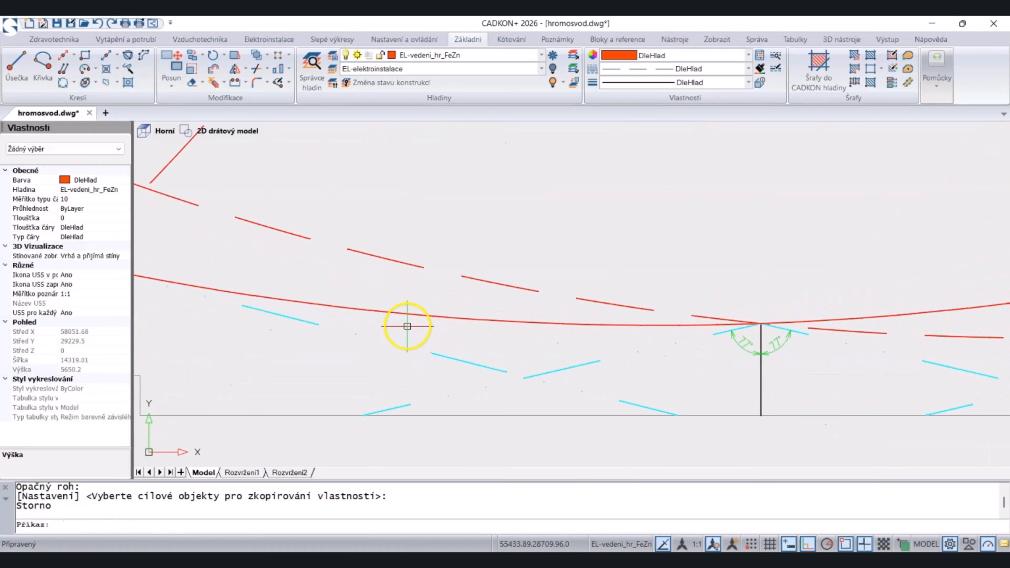
{"action": "scroll", "coordinate": [407, 327], "scroll_direction": "down", "scroll_amount": 2}
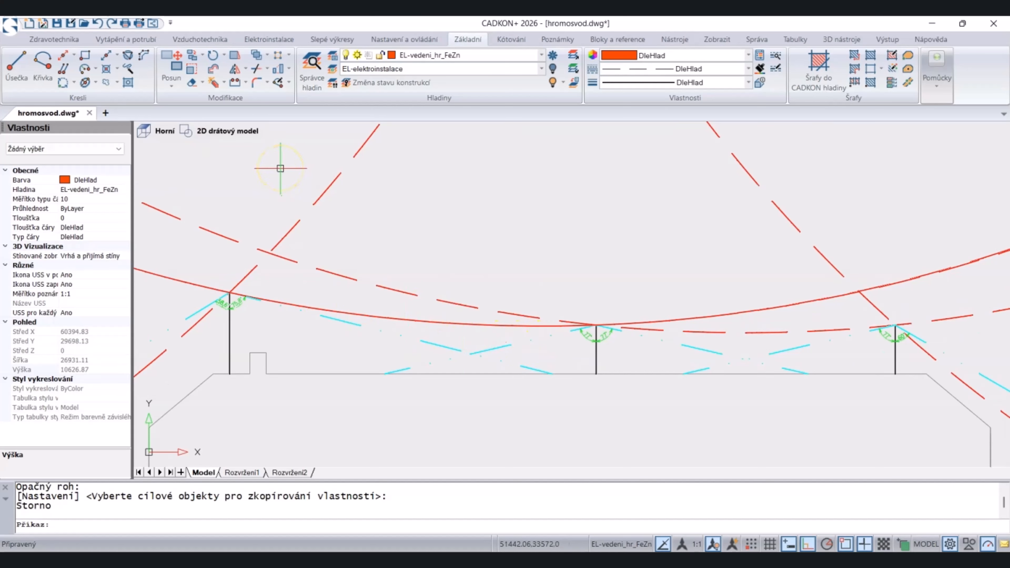
{"action": "left_click", "coordinate": [85, 71]}
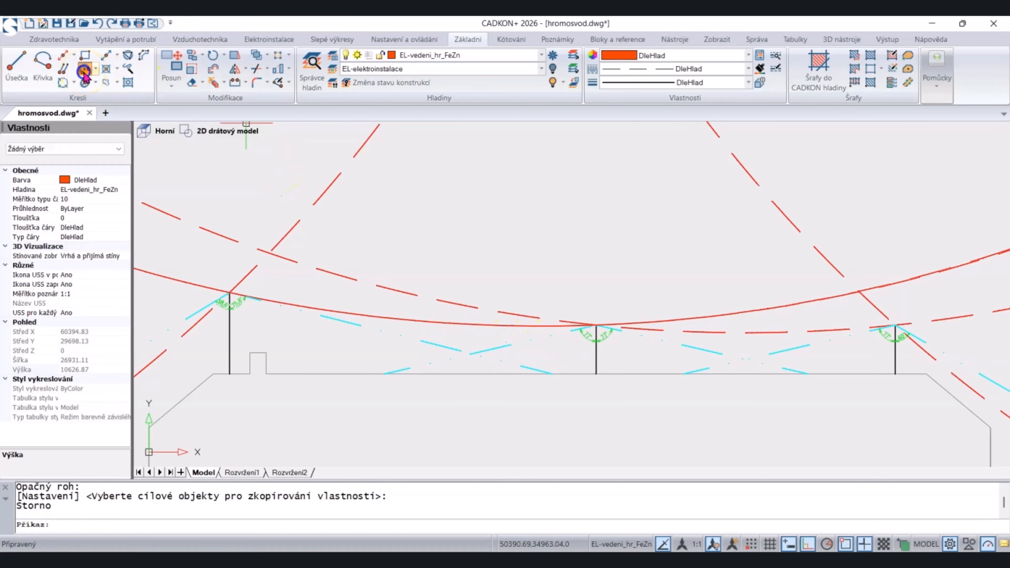
{"action": "left_click", "coordinate": [229, 292]}
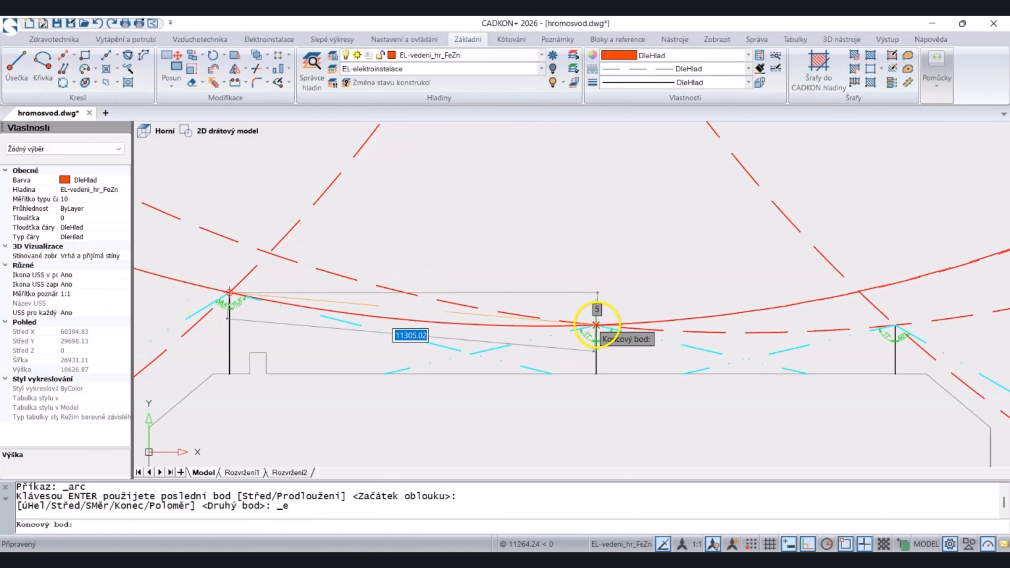
{"action": "left_click", "coordinate": [596, 325]}
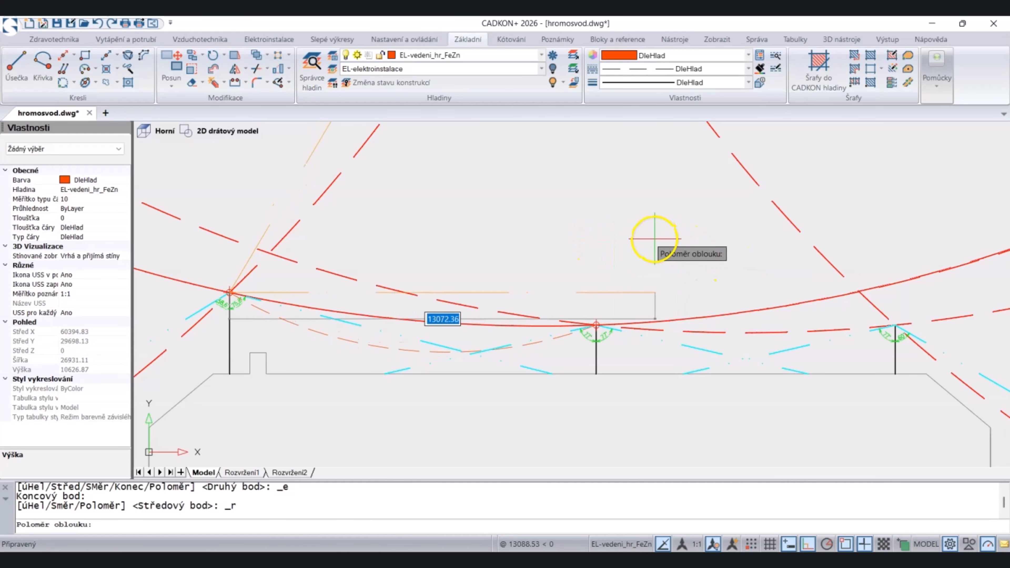
{"action": "left_click", "coordinate": [649, 237]}
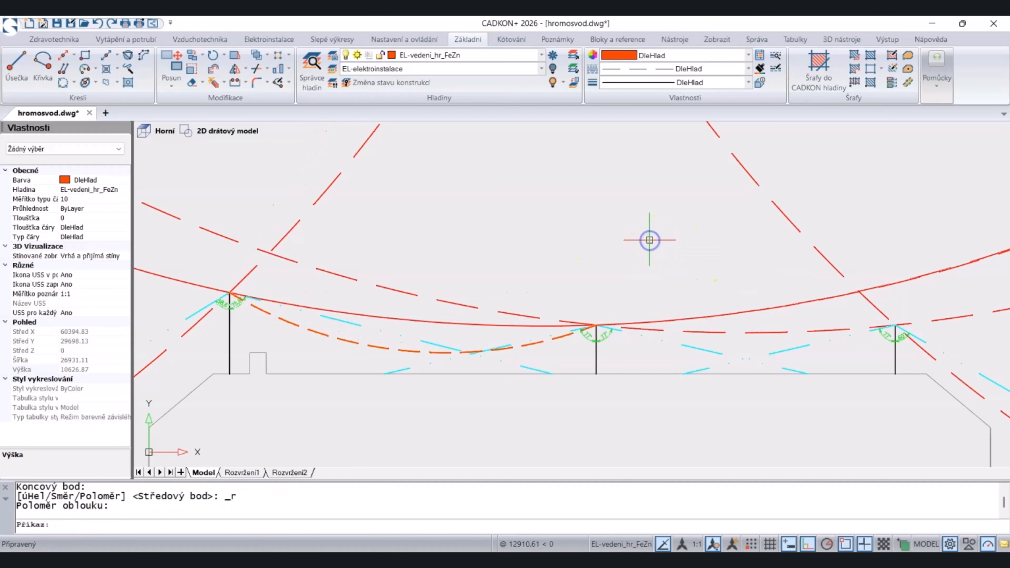
- Convert the small-radius arc between the chimney-side and middle rods into a full circle and compare it with the larger rolling-sphere circles
{"action": "left_click", "coordinate": [111, 83]}
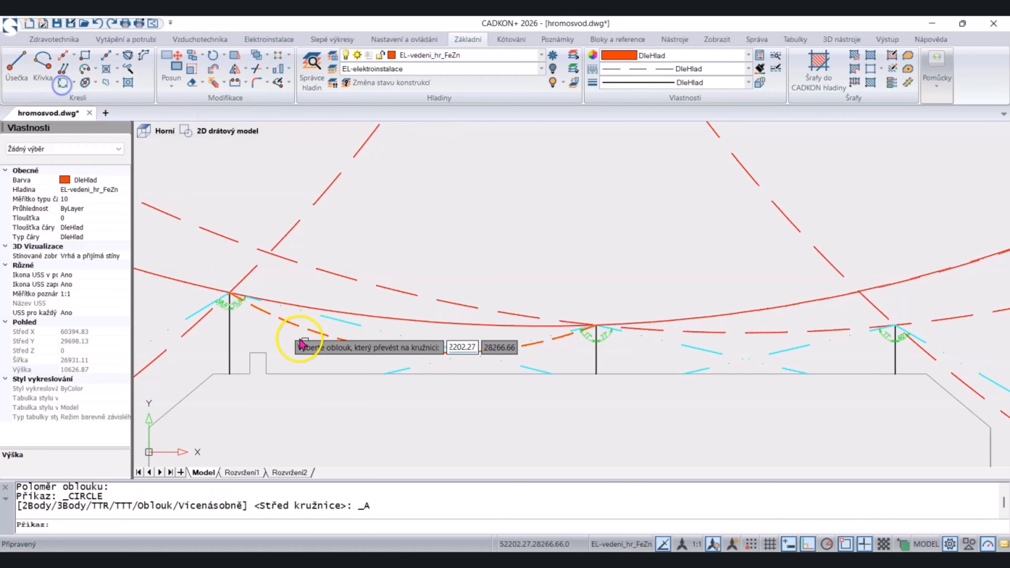
{"action": "left_click", "coordinate": [377, 349]}
{"action": "scroll", "coordinate": [398, 318], "scroll_direction": "down", "scroll_amount": 5}
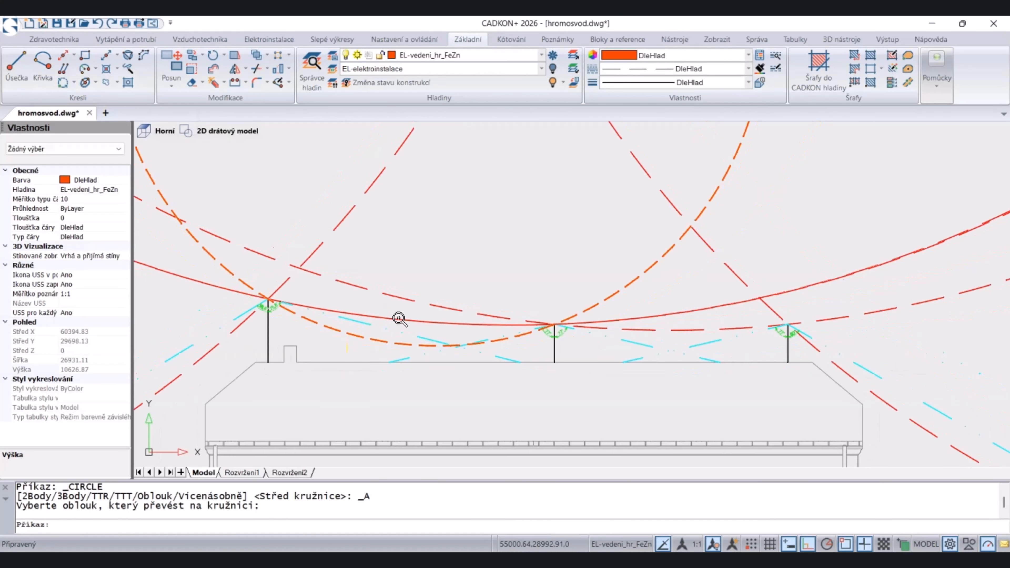
{"action": "middle_click_drag", "start_coordinate": [444, 228], "coordinate": [453, 291]}
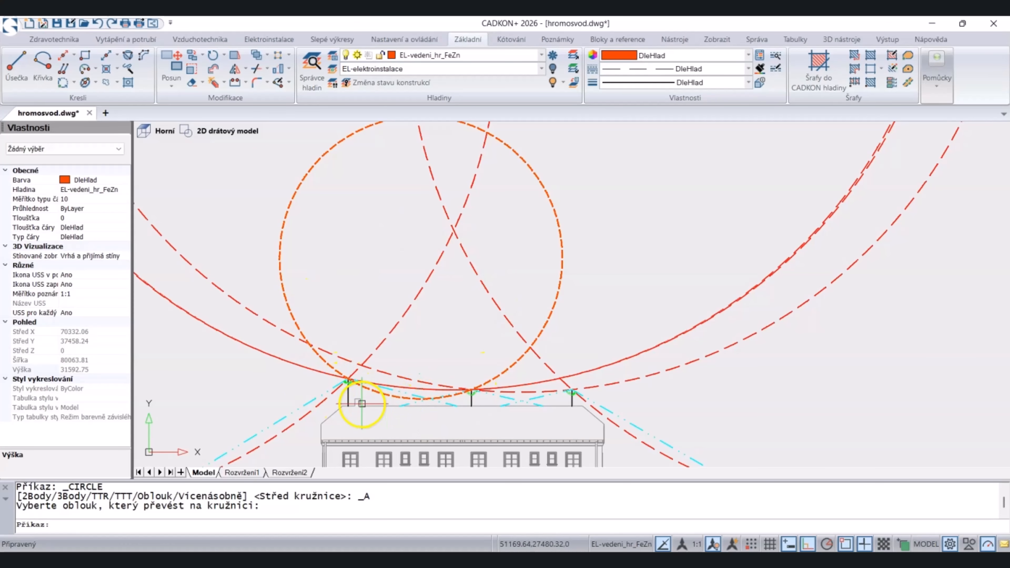
{"action": "scroll", "coordinate": [360, 405], "scroll_direction": "up", "scroll_amount": 3}
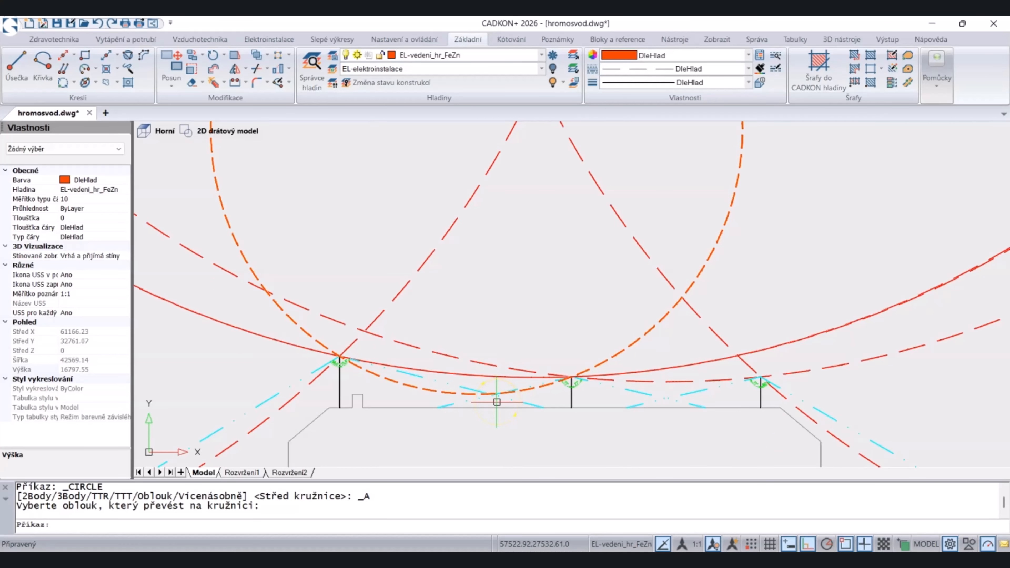
{"action": "left_click", "coordinate": [481, 380]}
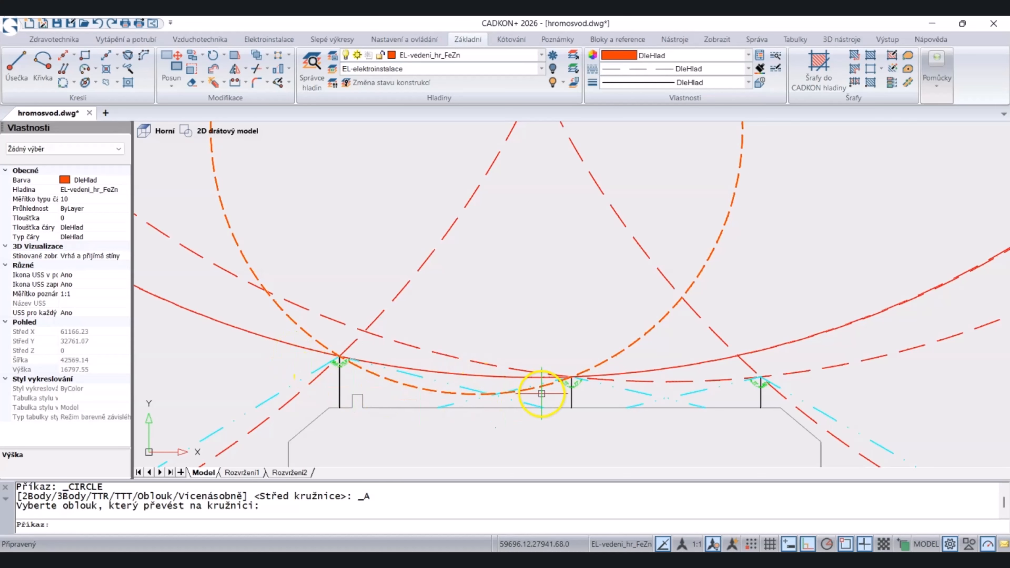
{"action": "scroll", "coordinate": [542, 394], "scroll_direction": "down", "scroll_amount": 5}
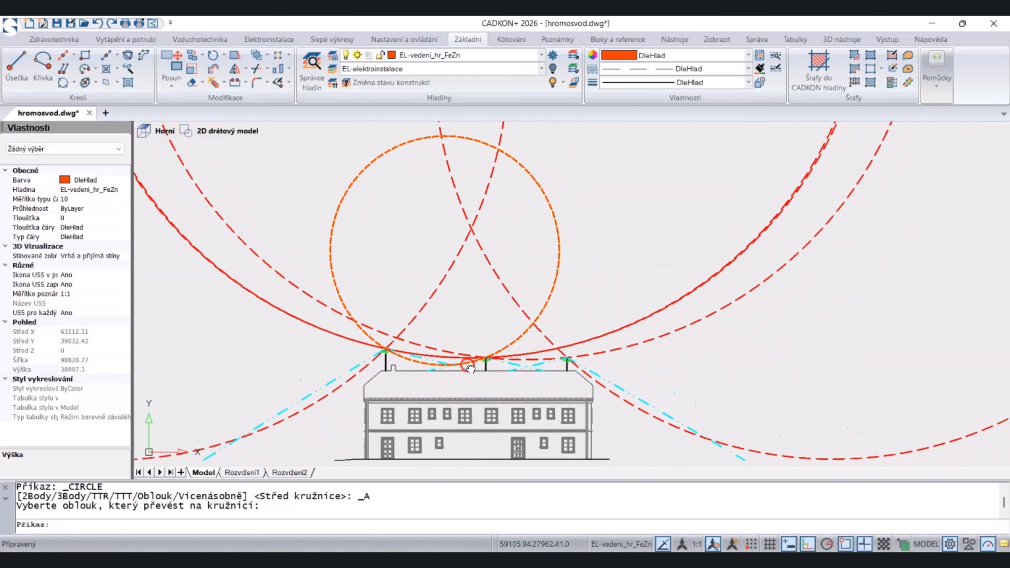